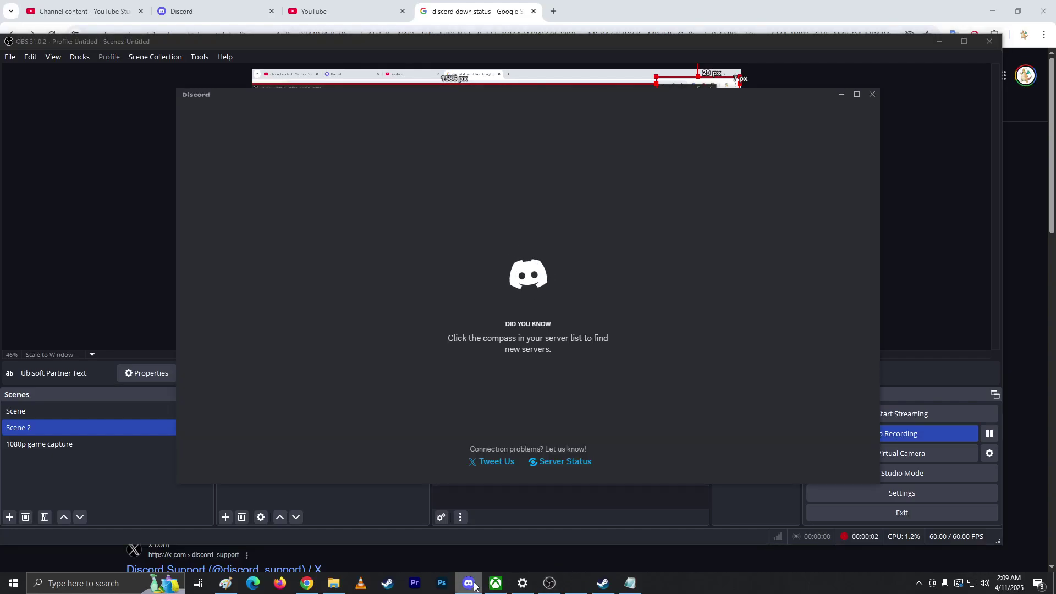
# Step: Hide OBS and open Downdetector's Discord outage report from the search results
pyautogui.click(934, 52)
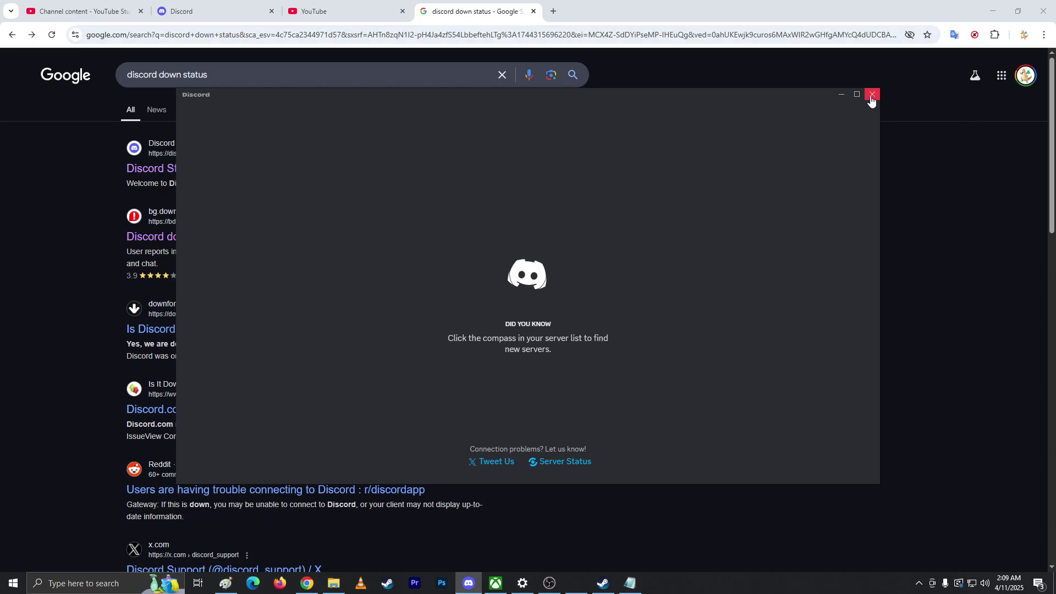
pyautogui.click(148, 240)
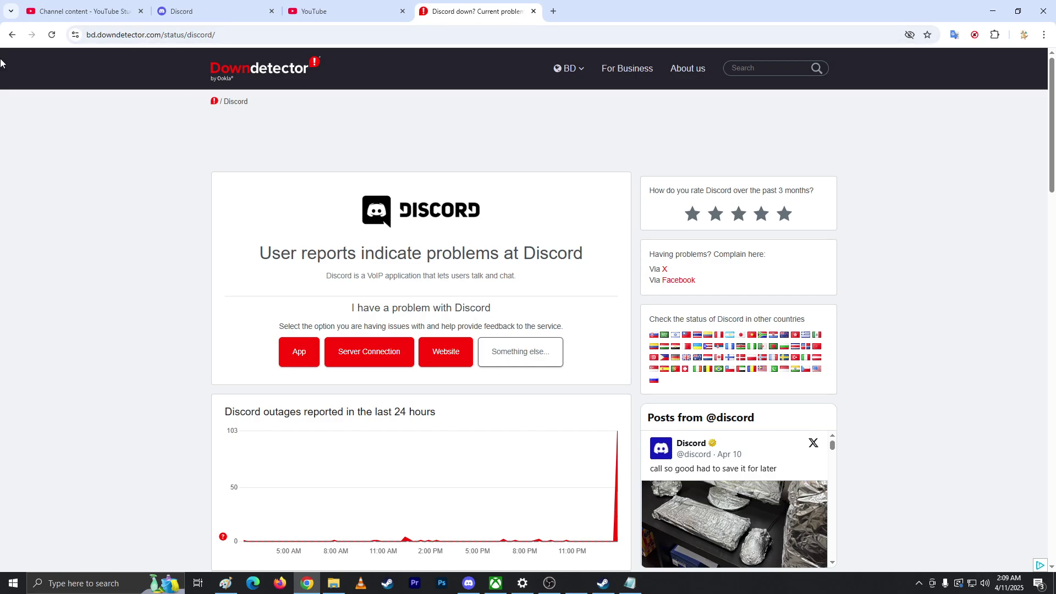
# Step: Review Discord's official status page showing an unresolved API latency incident
pyautogui.click(13, 34)
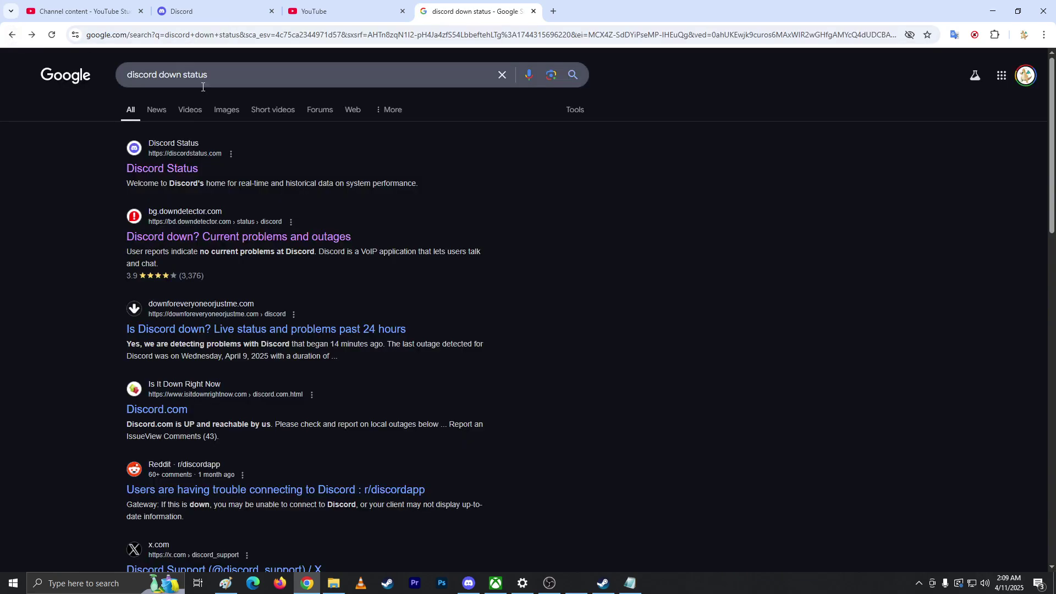
pyautogui.click(183, 167)
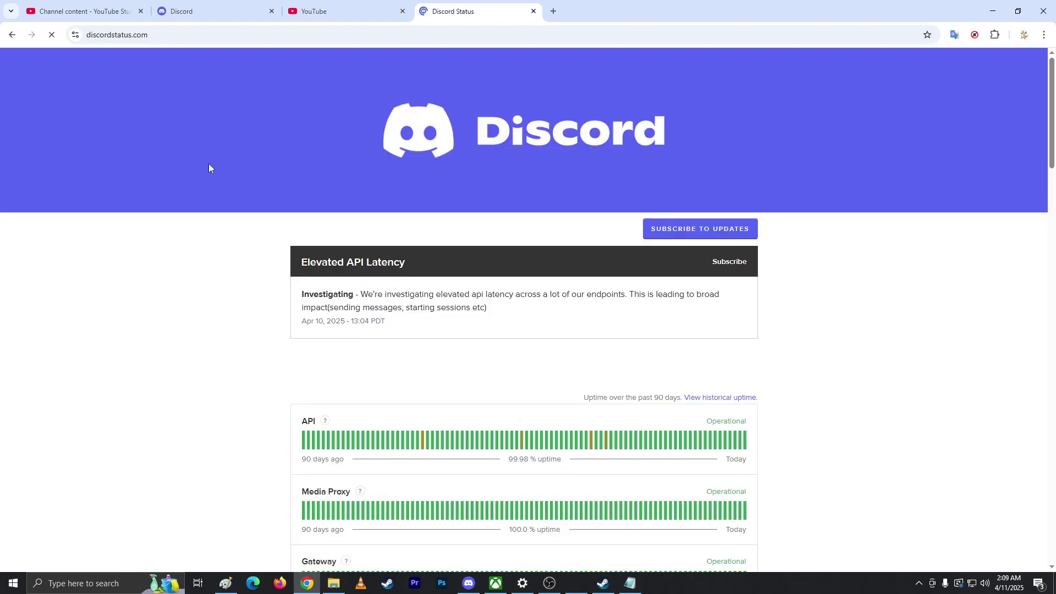
pyautogui.scroll(-8, 209, 168)
pyautogui.scroll(-5, 209, 167)
pyautogui.scroll(-5, 209, 168)
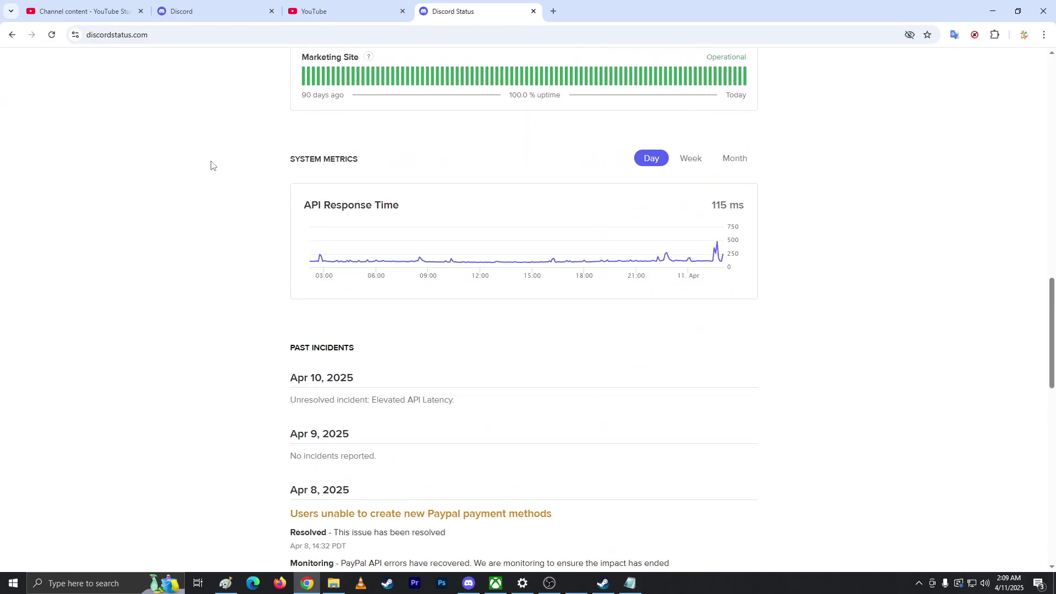
pyautogui.scroll(-4, 211, 165)
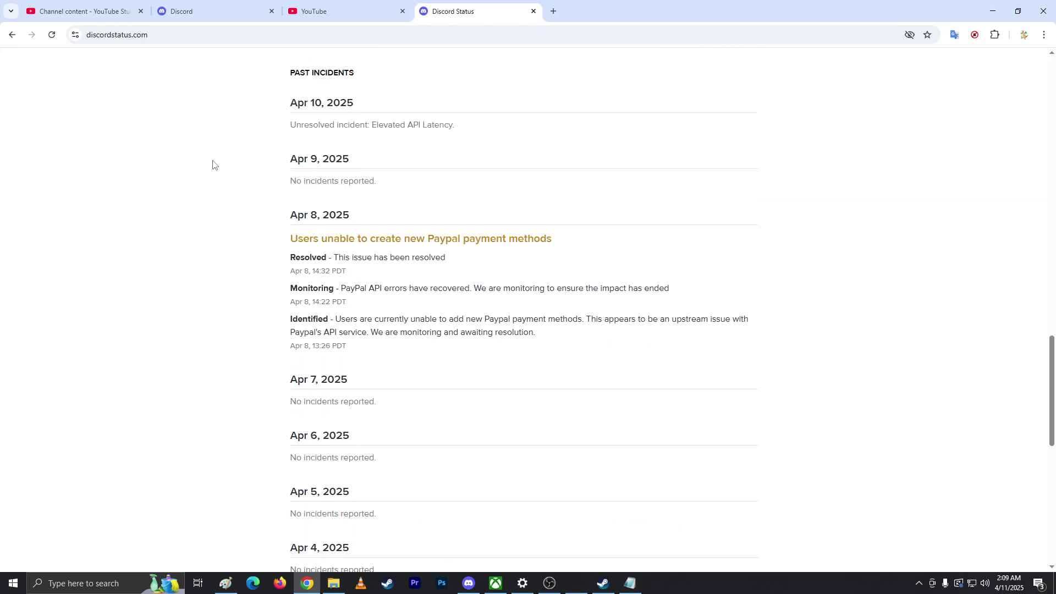
pyautogui.scroll(3, 227, 167)
pyautogui.click(11, 34)
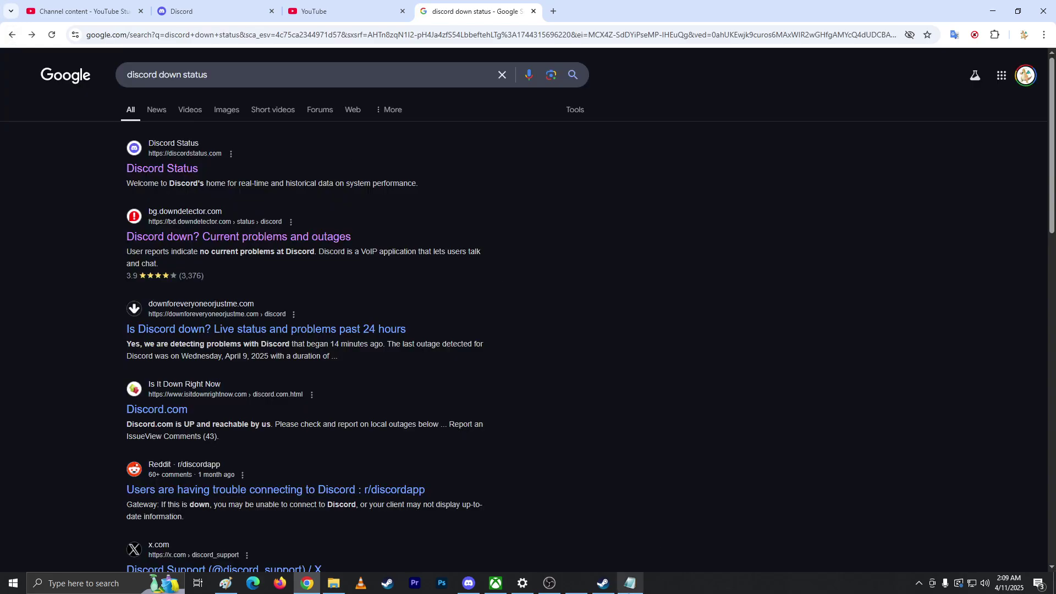
# Step: Recheck the stuck desktop app, then search 'discord web' and open discord.com
pyautogui.click(469, 583)
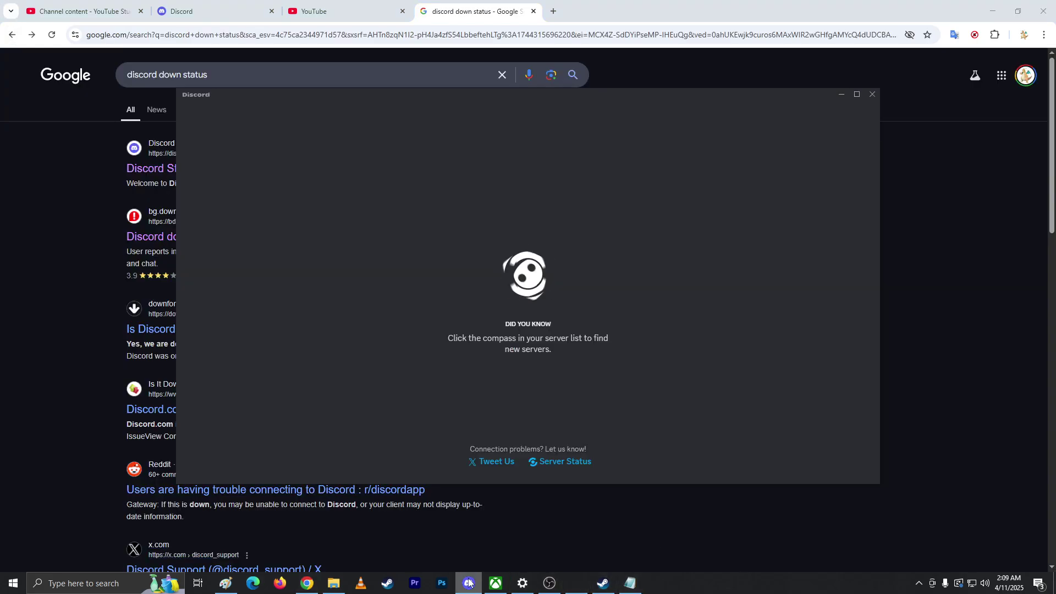
pyautogui.click(468, 583)
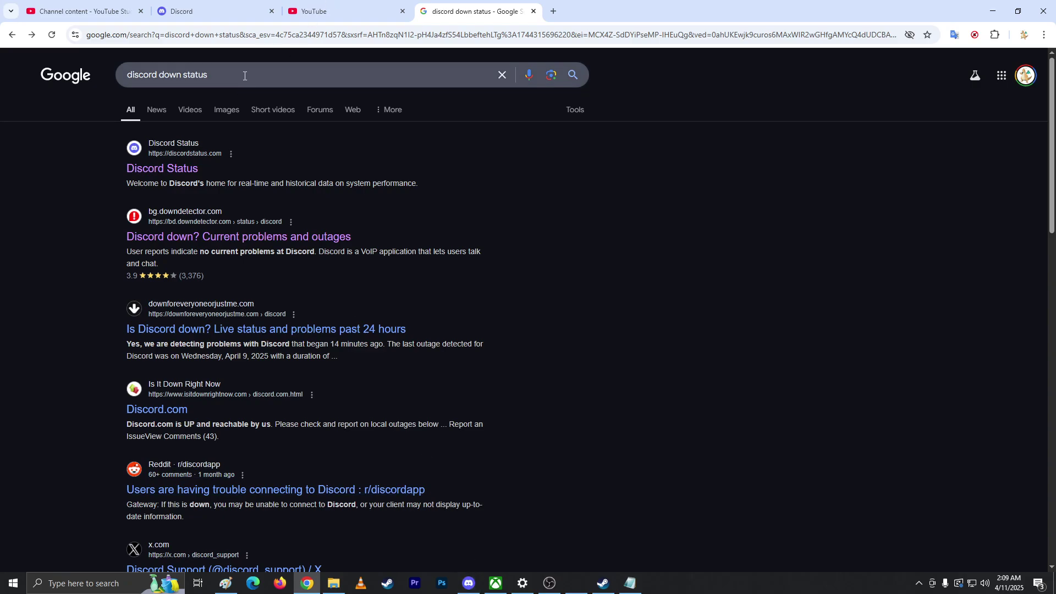
pyautogui.moveTo(276, 74); pyautogui.dragTo(163, 73)
pyautogui.write('web')
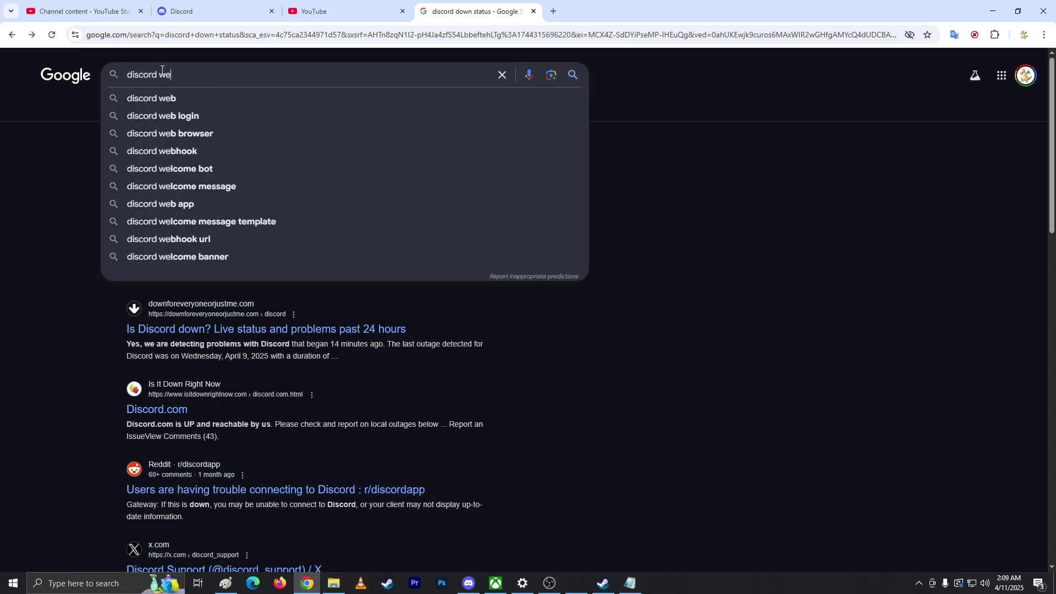
pyautogui.press('Return')
pyautogui.click(238, 168)
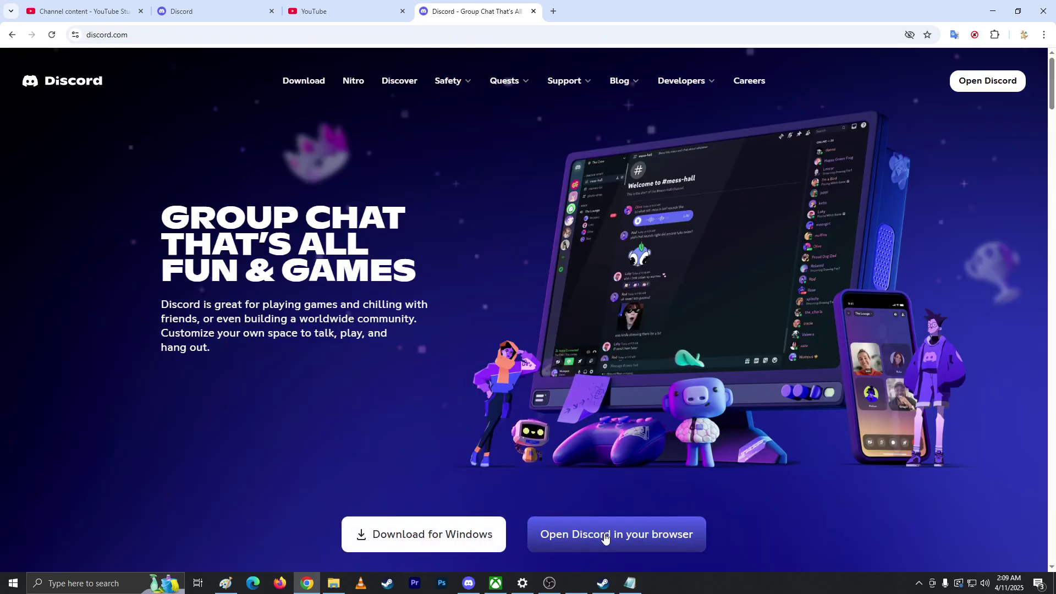
# Step: Open the web app at discord.com/app and show the still-loading Discord desktop window
pyautogui.click(605, 534)
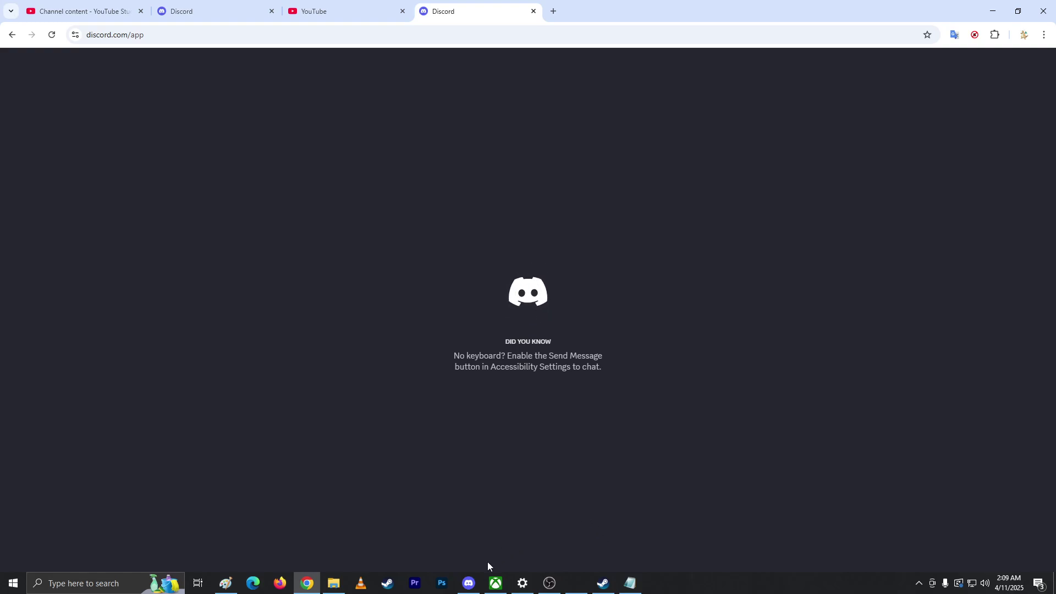
pyautogui.click(469, 584)
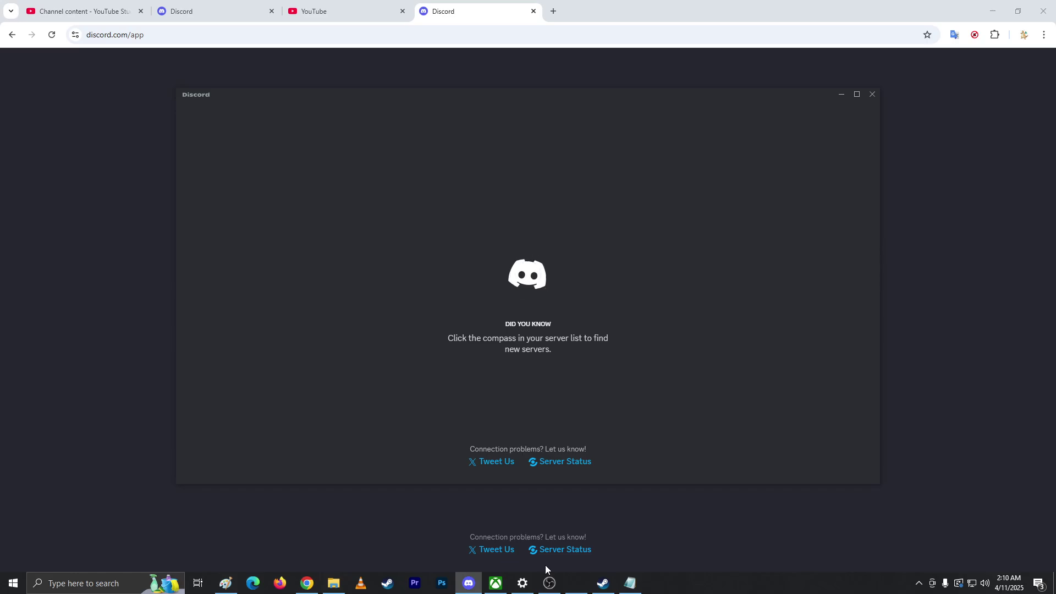
pyautogui.click(550, 583)
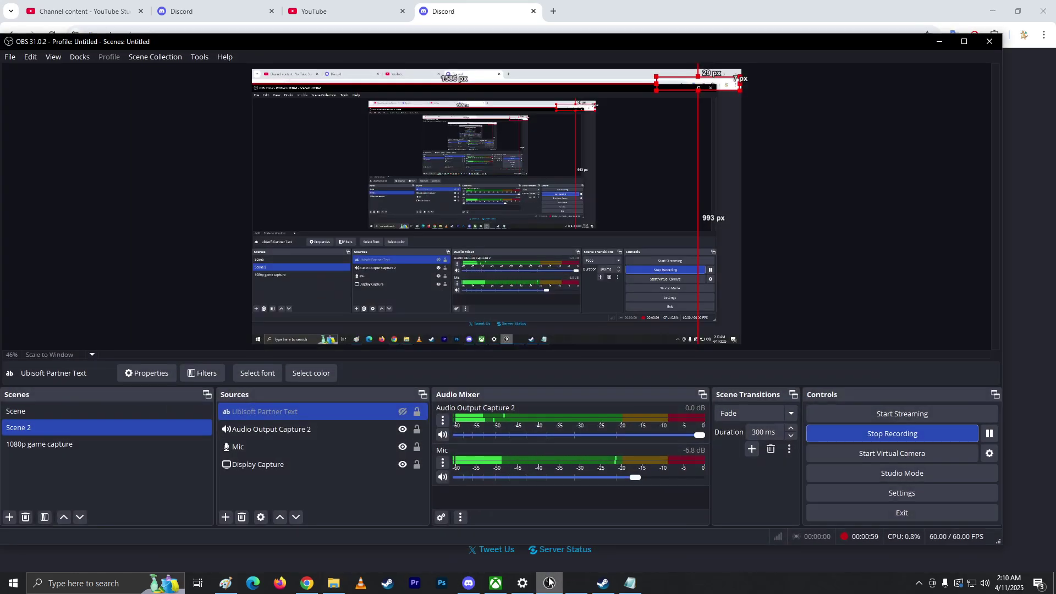
pyautogui.click(551, 582)
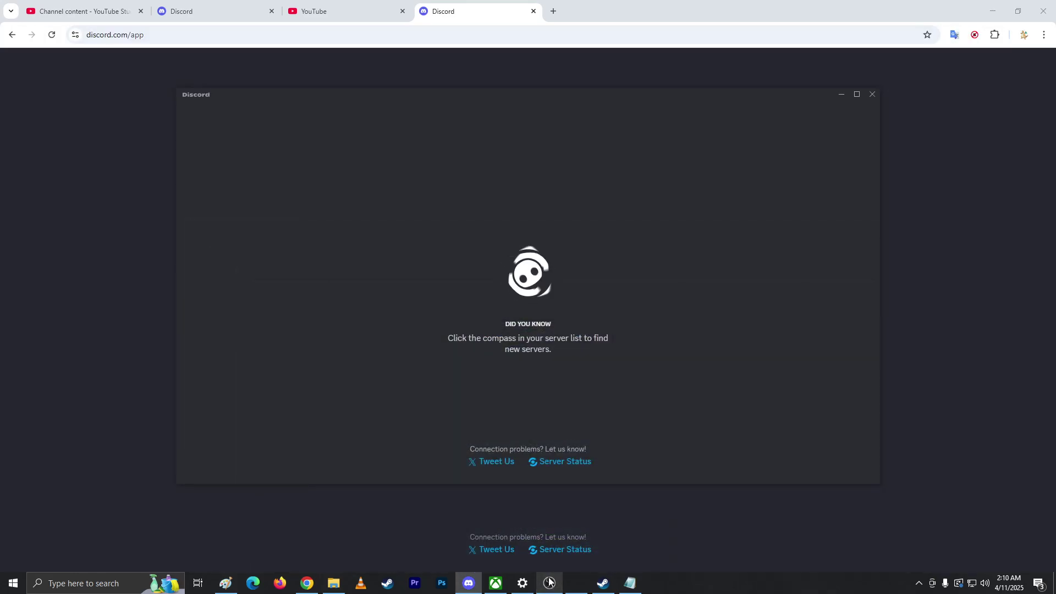